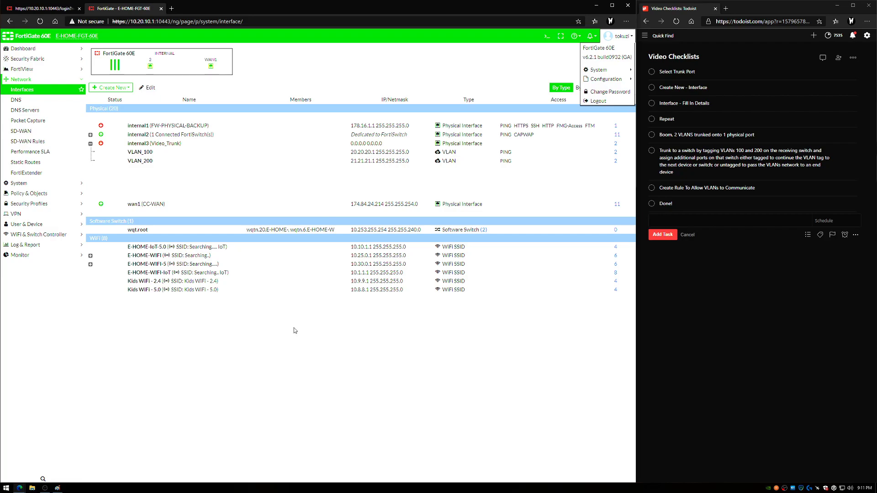
# Step: Dismiss the admin menu and bring up the internal3 (Video_Trunk) info card with its VLANs
pyautogui.click(40, 93)
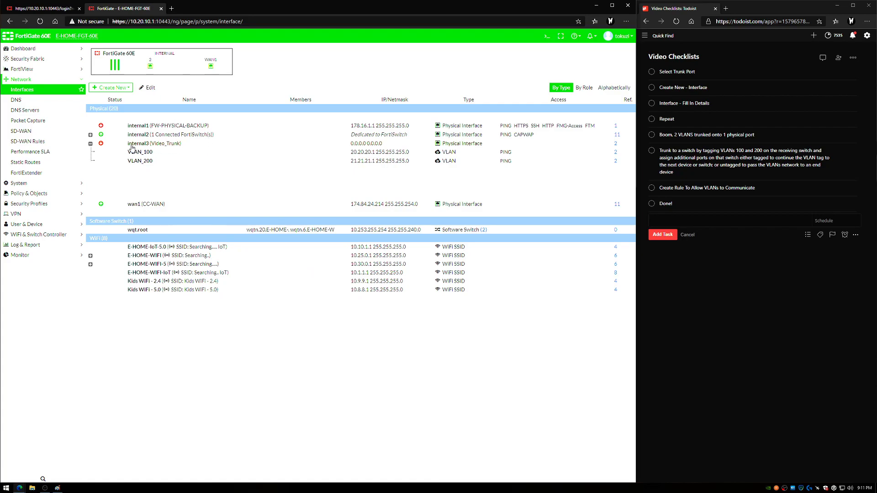
pyautogui.moveTo(132, 147)
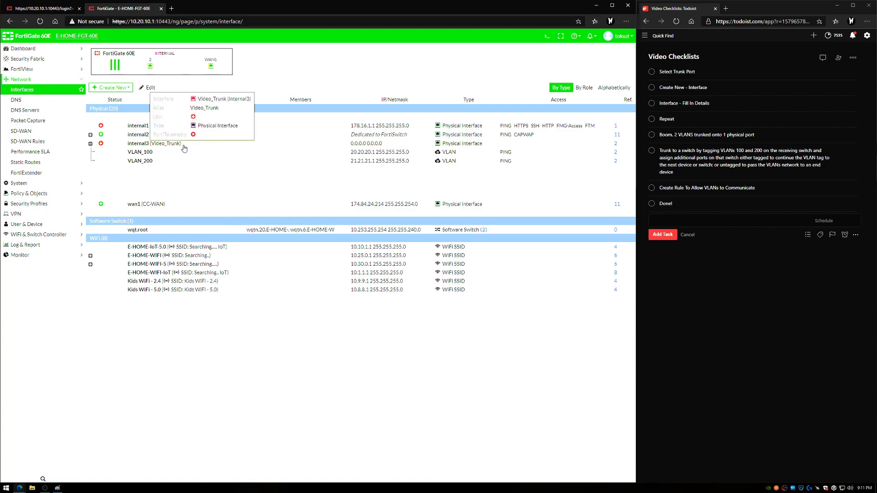
pyautogui.moveTo(158, 67)
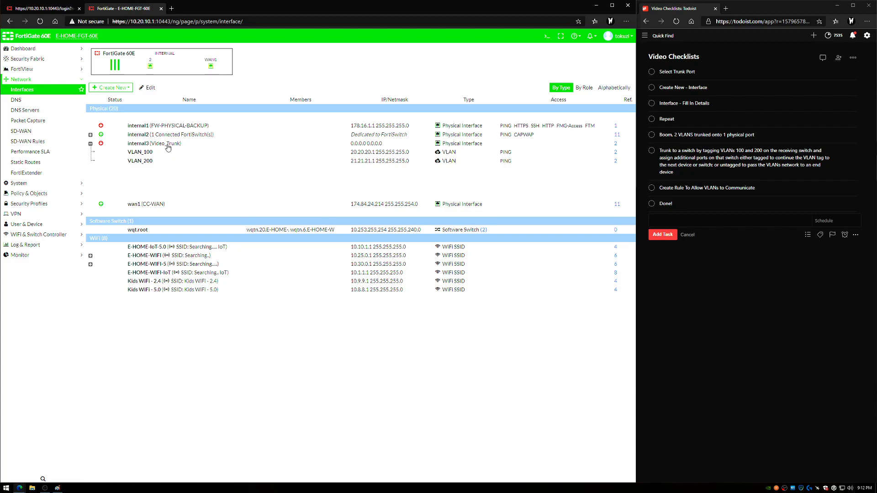
pyautogui.moveTo(168, 146)
pyautogui.click(120, 91)
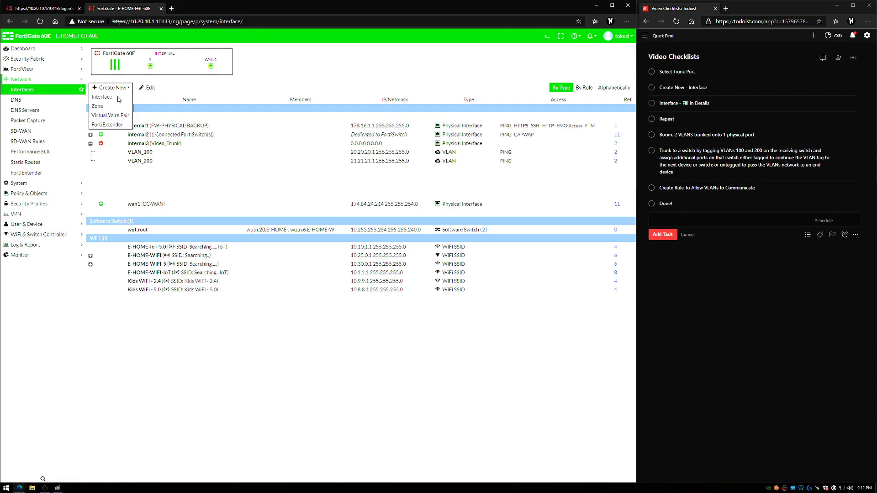
pyautogui.click(119, 97)
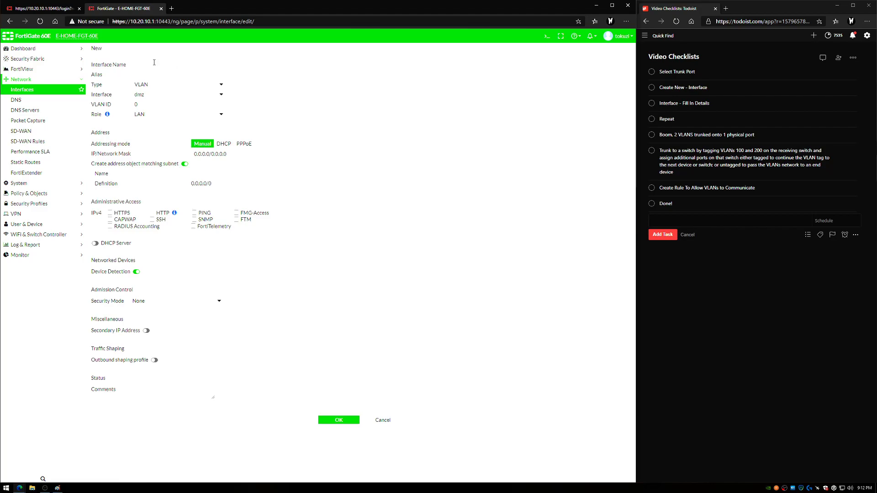
pyautogui.click(45, 92)
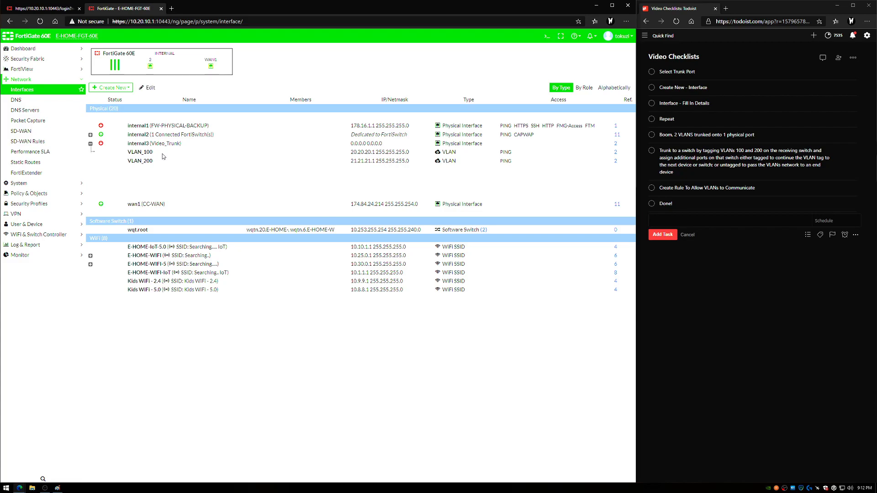
pyautogui.doubleClick(163, 154)
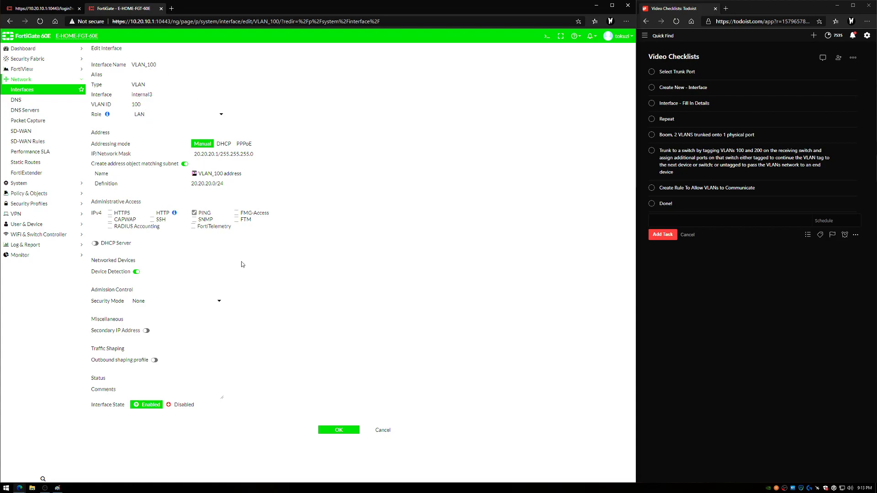
pyautogui.click(33, 94)
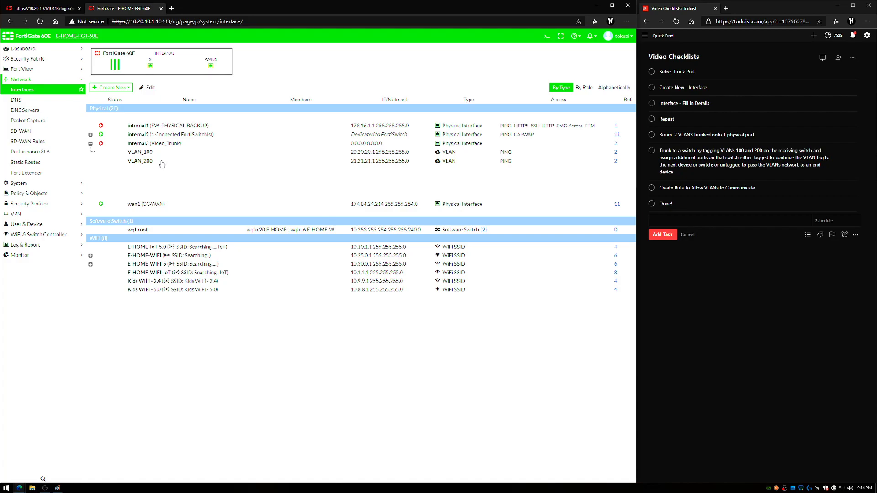
pyautogui.click(113, 88)
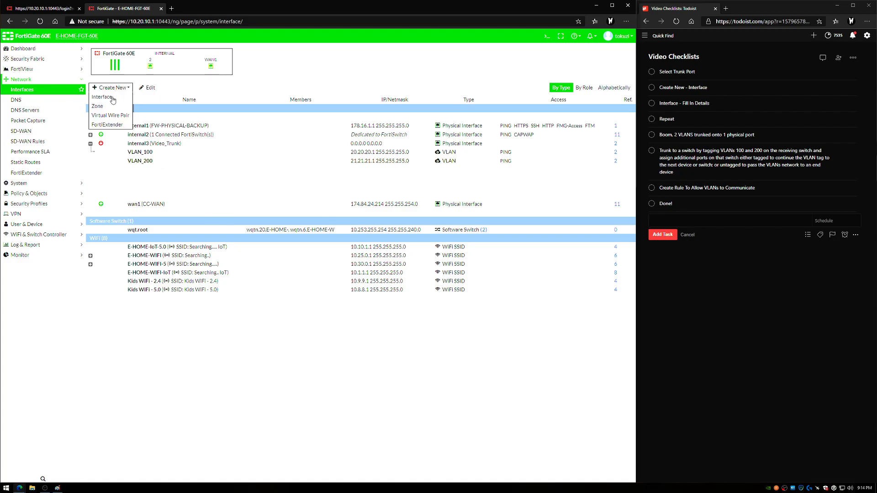
pyautogui.click(165, 165)
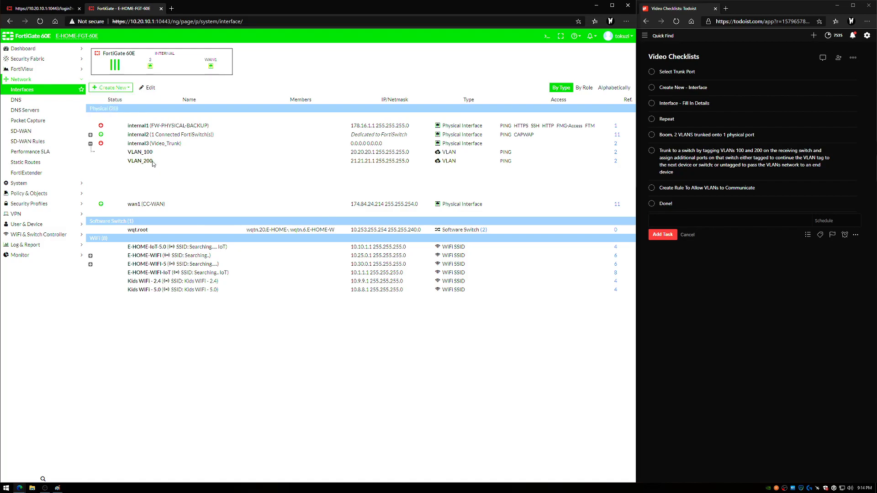
pyautogui.doubleClick(153, 162)
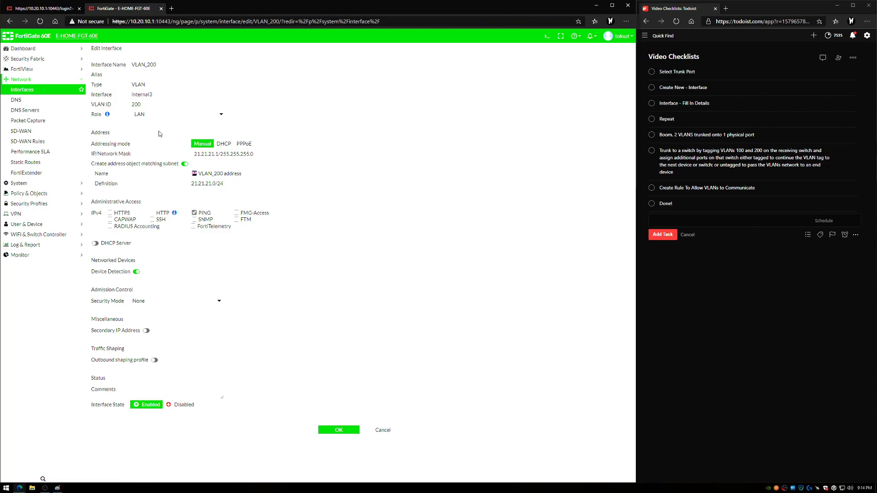
pyautogui.click(28, 92)
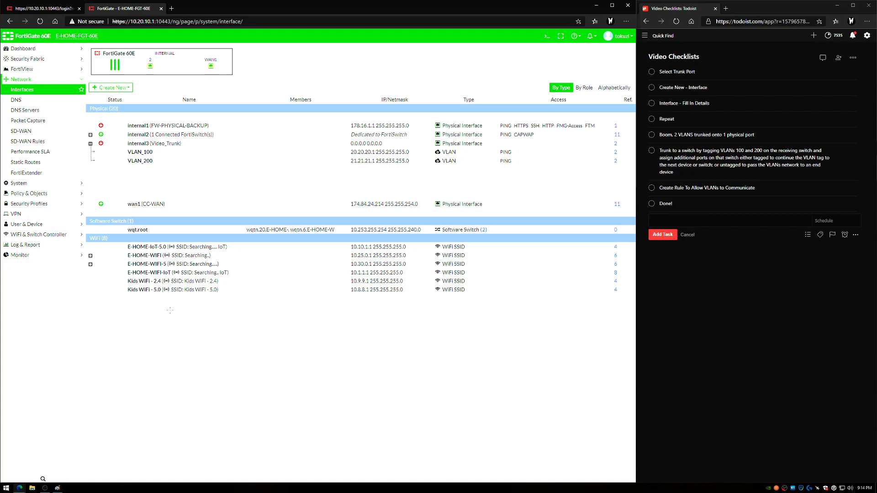
# Step: Switch to the Paint diagram of FortiGate P3 trunking VLANs 100/200 to the 48P switch
pyautogui.hotkey('alt', 'Tab')
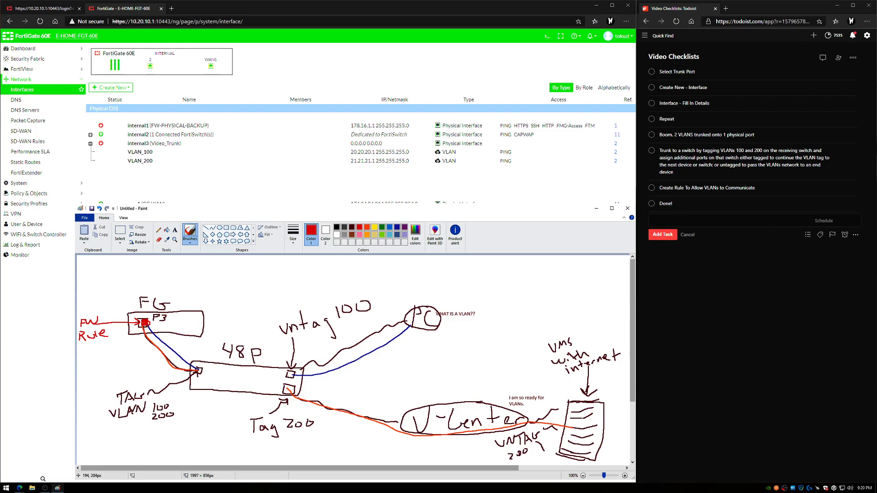
# Step: Open IPv4 policy 17 (VLAN 100 -> VLAN 200) from Policy & Objects for editing
pyautogui.click(168, 160)
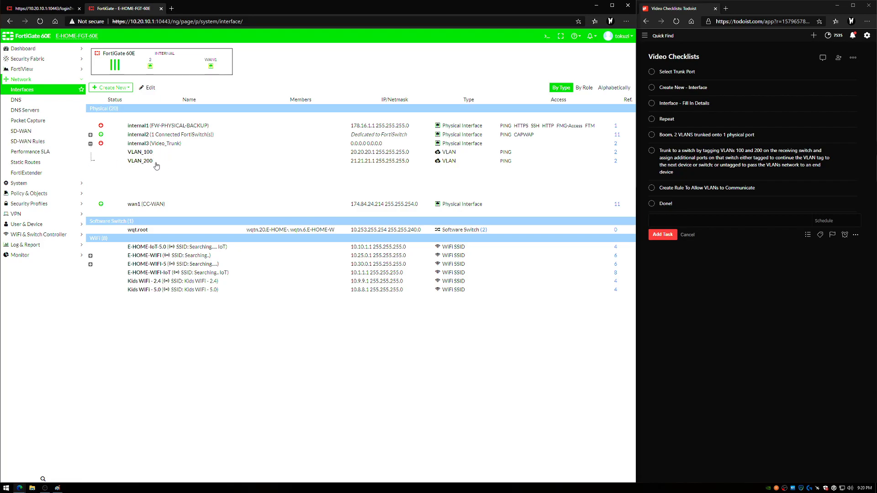
pyautogui.click(61, 196)
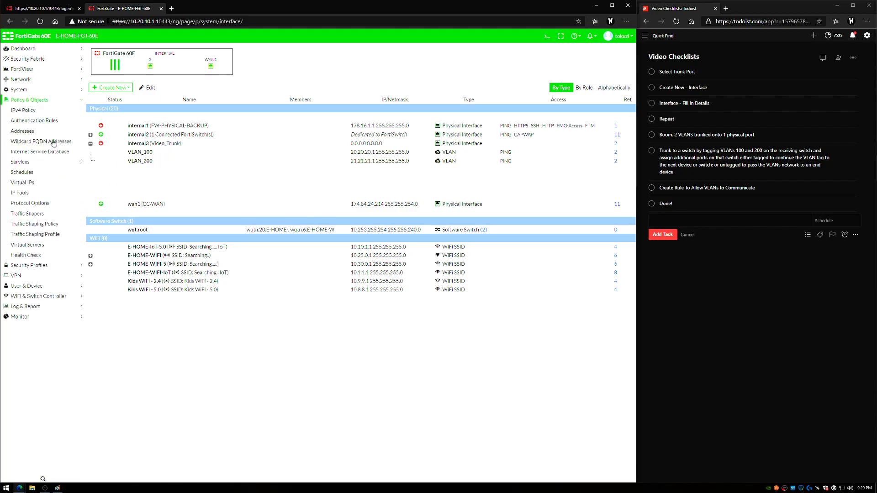
pyautogui.click(45, 113)
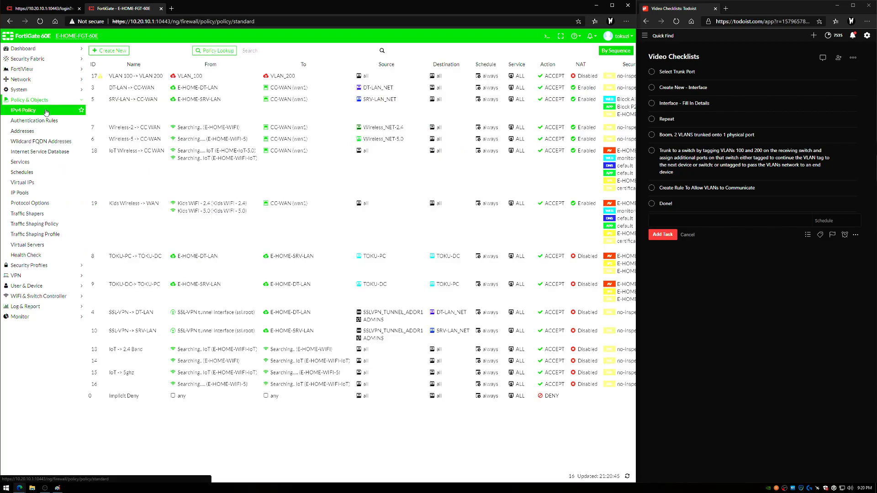
pyautogui.click(210, 81)
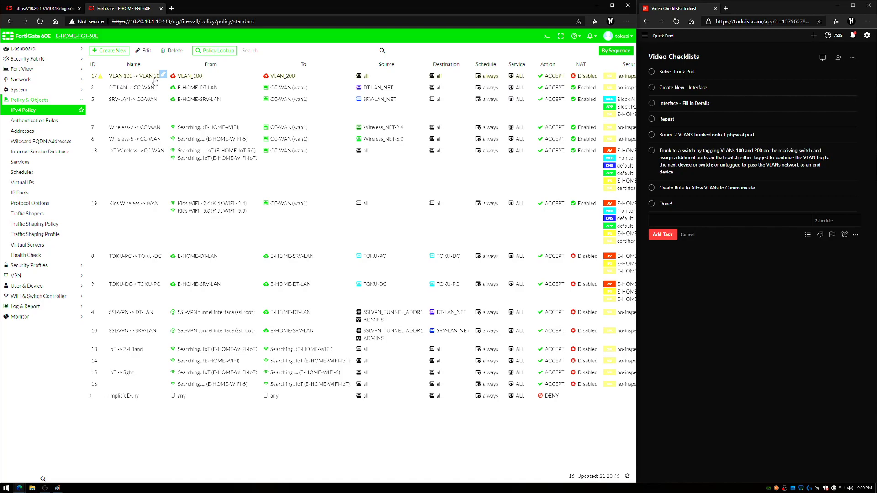
pyautogui.doubleClick(221, 78)
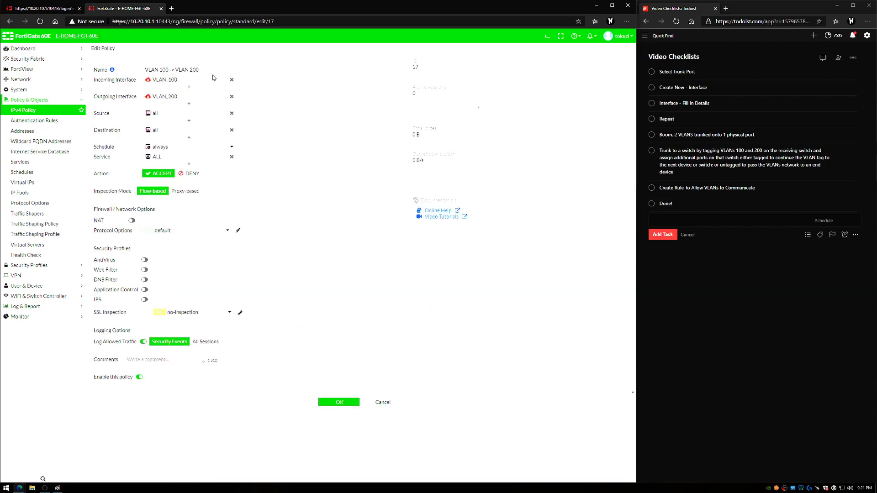
pyautogui.tripleClick(208, 68)
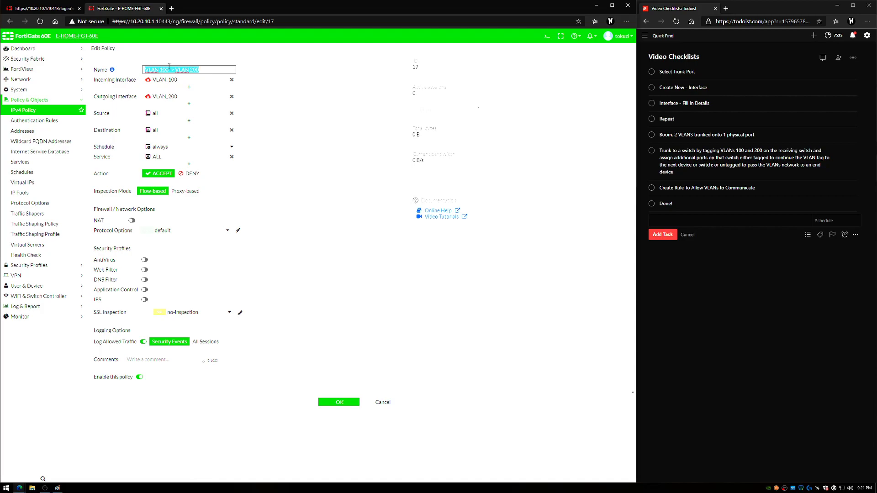
pyautogui.doubleClick(171, 70)
pyautogui.click(201, 71)
# Step: Review the incoming interface entries, then bring up the outgoing interface choices showing VLAN_200
pyautogui.click(173, 79)
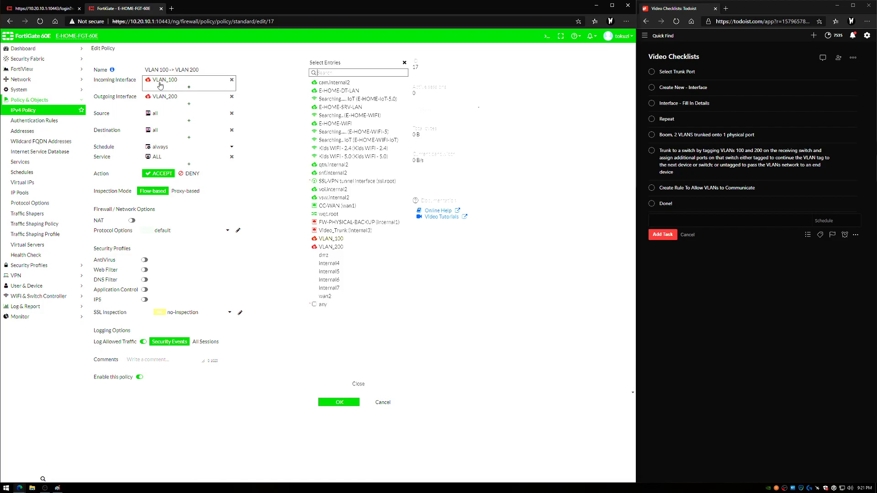
pyautogui.moveTo(161, 85)
pyautogui.moveTo(359, 242)
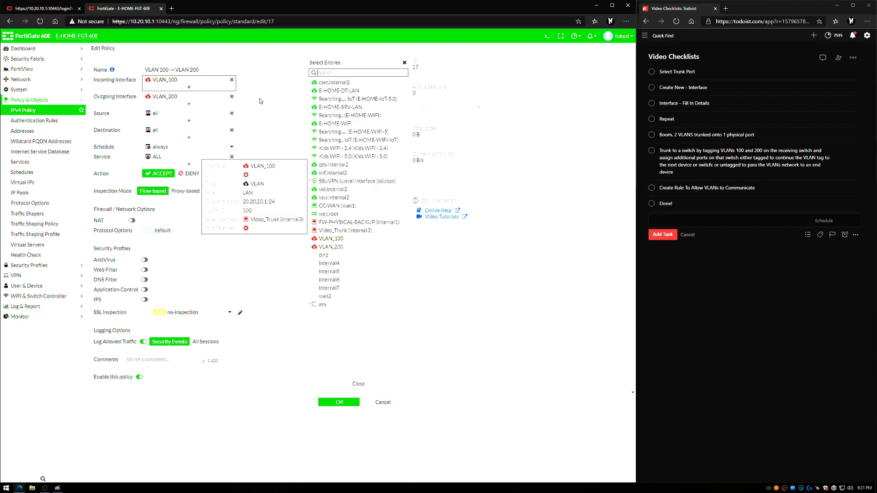
pyautogui.click(194, 102)
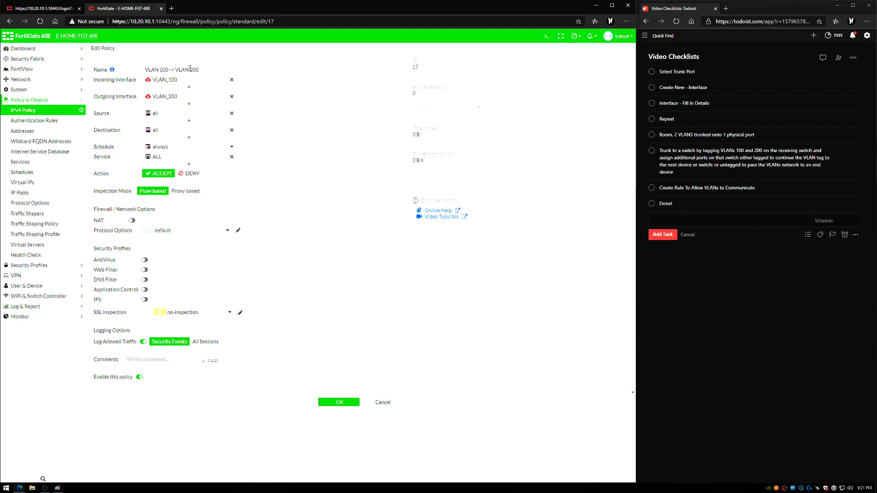
pyautogui.click(203, 104)
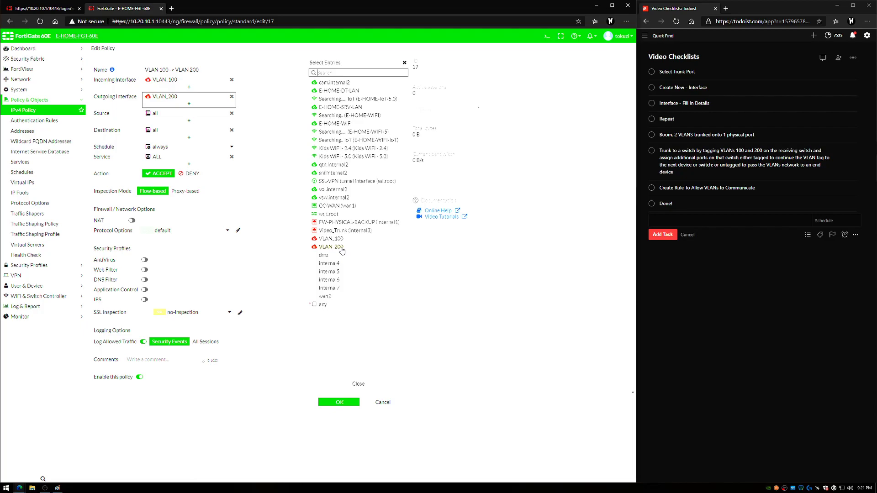
pyautogui.moveTo(342, 251)
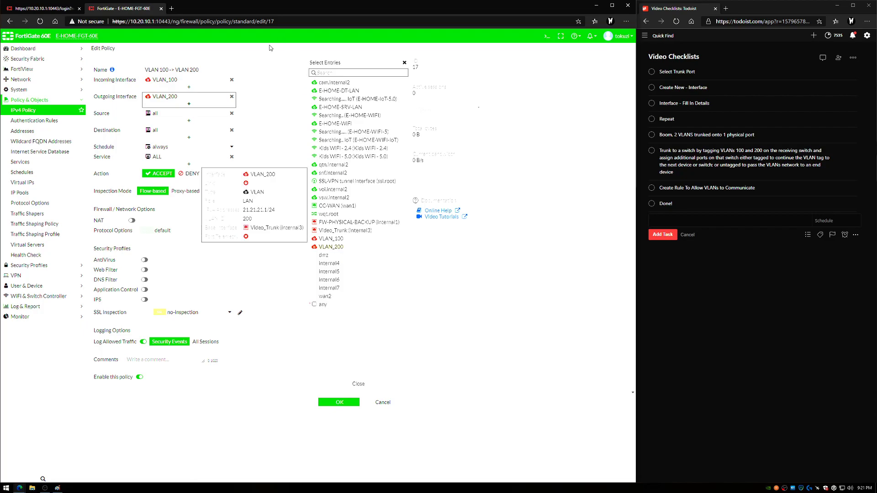
# Step: Try TOKU-DC as the source address, revert it to all, and bring up the destination address list
pyautogui.click(219, 118)
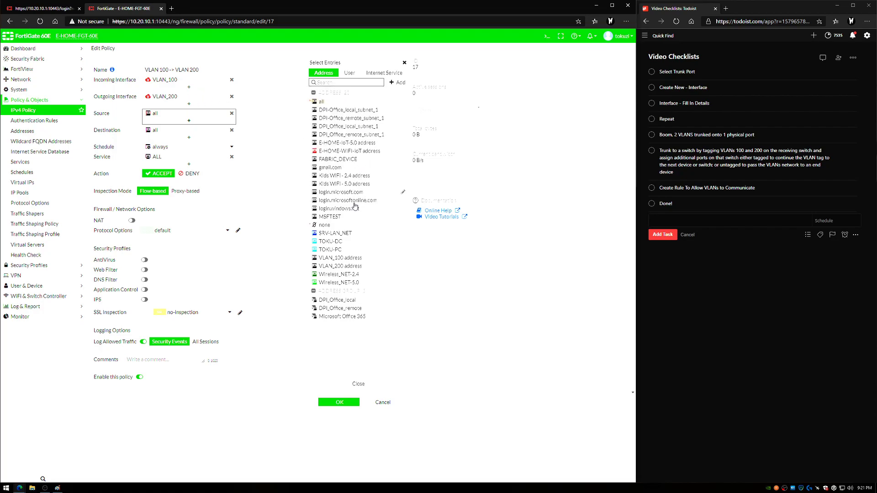
pyautogui.click(358, 244)
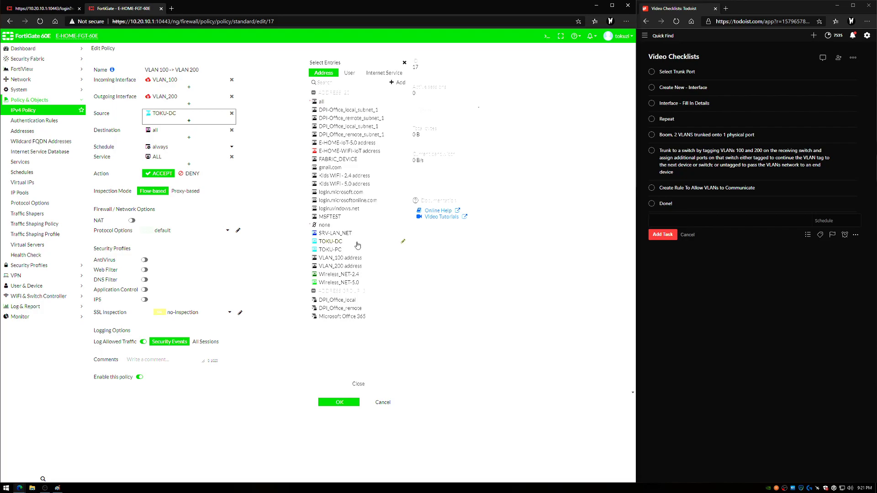
pyautogui.click(336, 103)
pyautogui.click(207, 135)
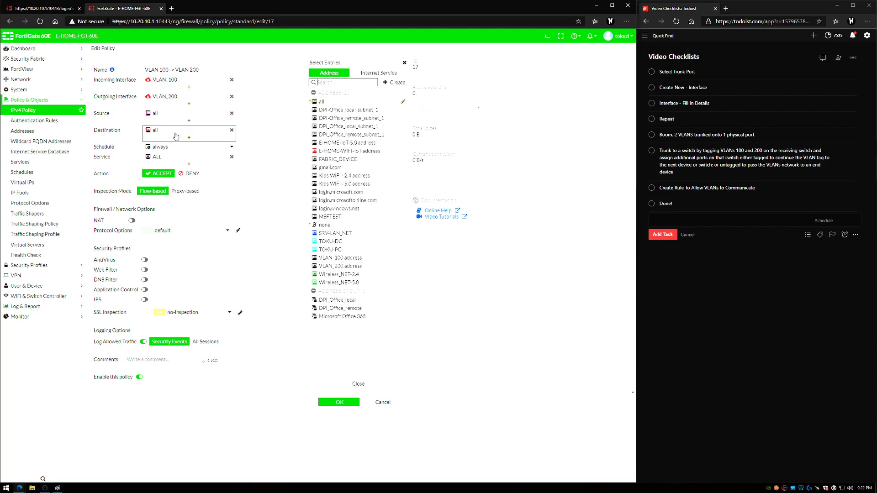
# Step: Make TOKU-DC policy 17's destination address in place of all
pyautogui.click(342, 242)
pyautogui.click(175, 138)
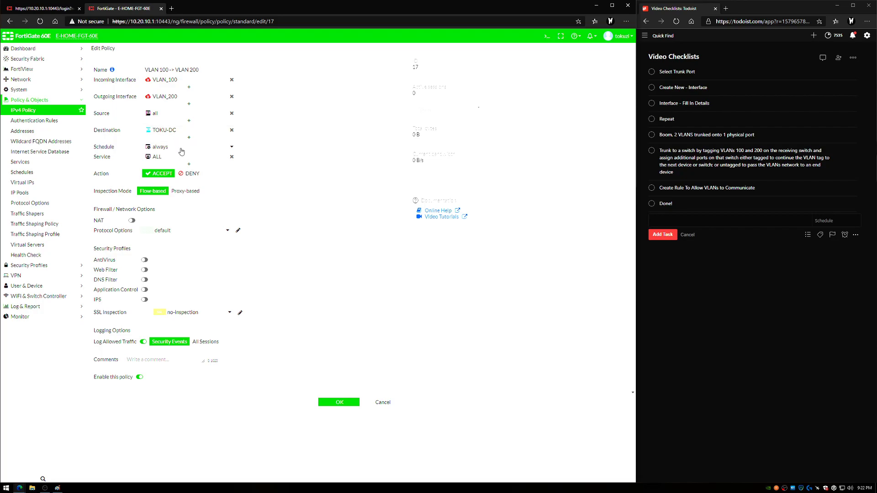
pyautogui.moveTo(182, 151)
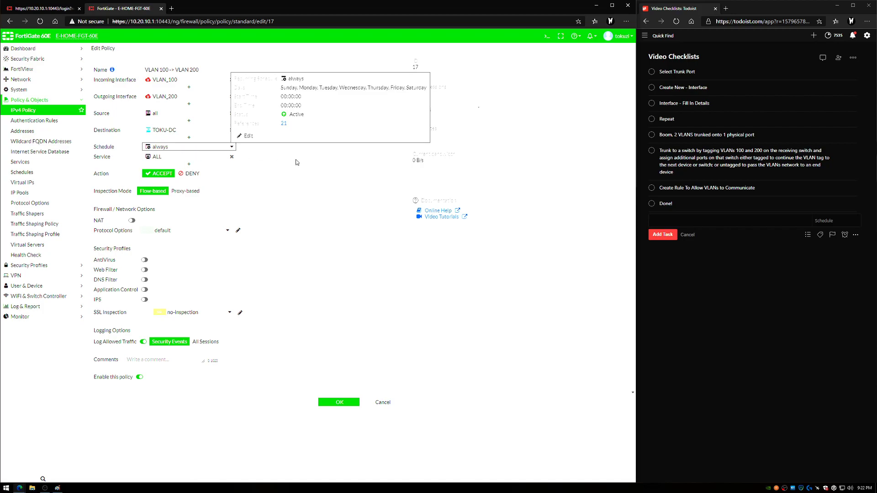
# Step: Check the service entries, then switch the destination from TOKU-DC back to all
pyautogui.click(217, 166)
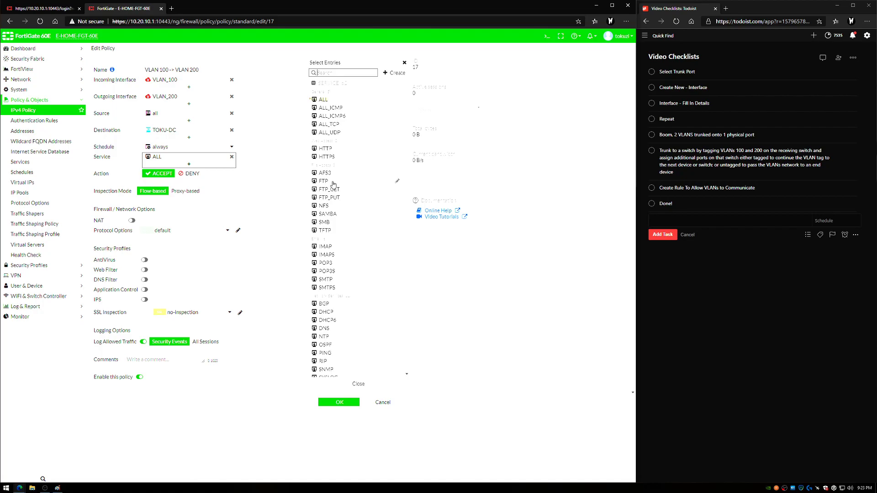
pyautogui.click(204, 138)
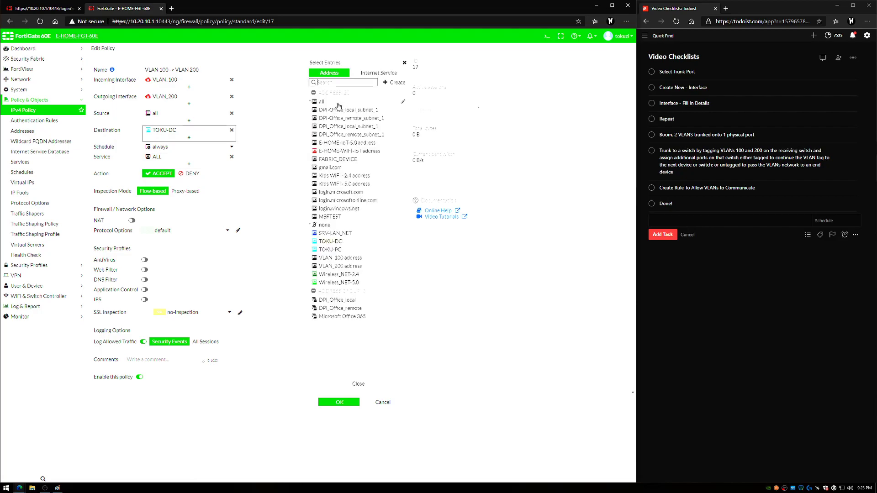
pyautogui.click(338, 106)
pyautogui.click(358, 383)
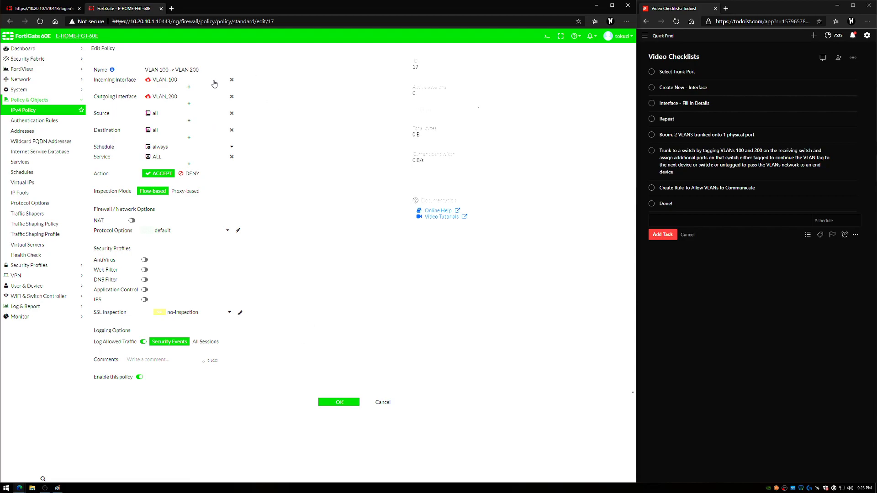
# Step: Return to Network > Interfaces to see VLAN_100 and VLAN_200 under internal3
pyautogui.moveTo(214, 84)
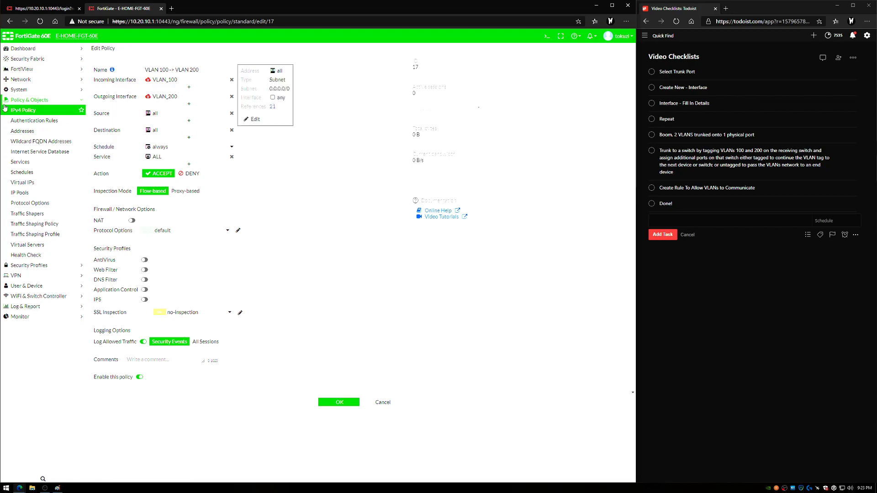
pyautogui.click(35, 82)
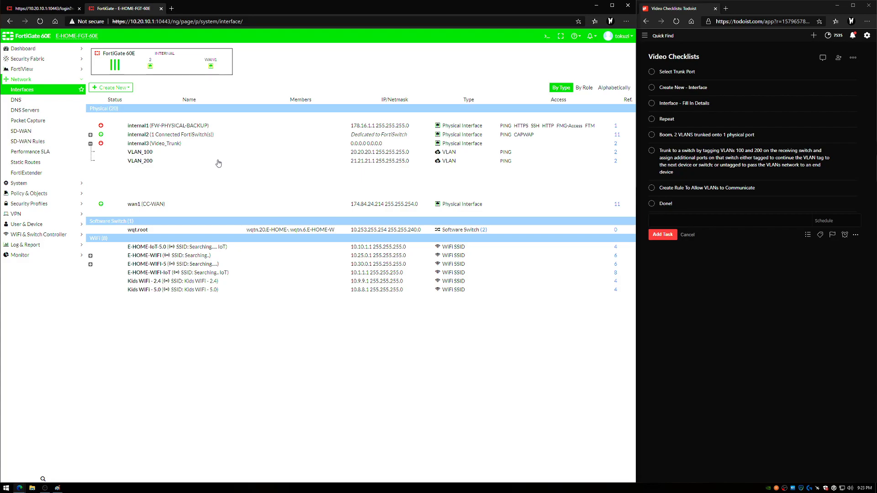
pyautogui.click(57, 488)
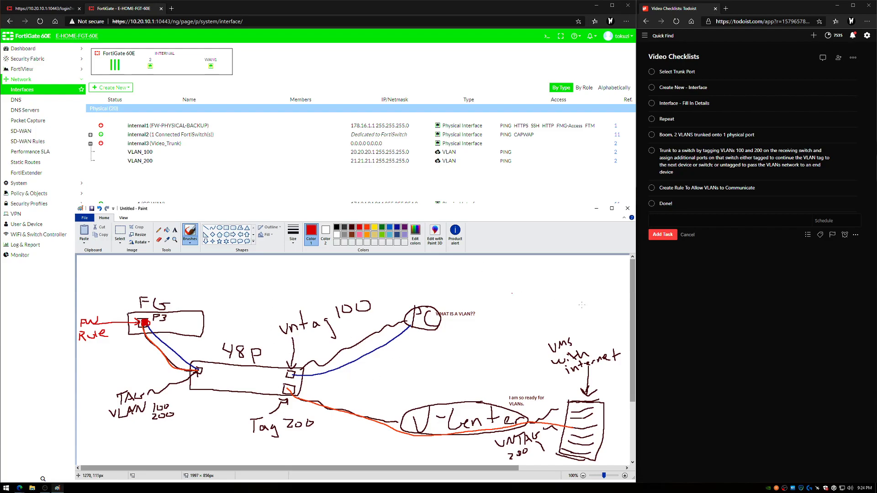
pyautogui.click(307, 88)
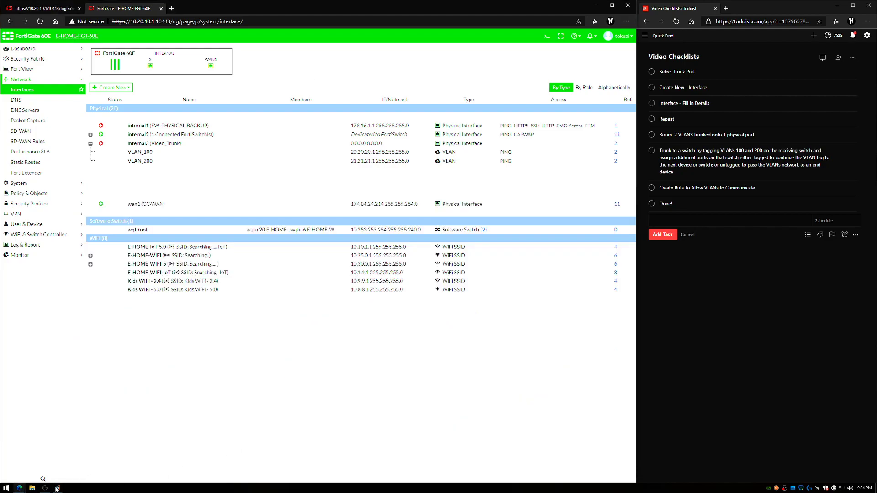